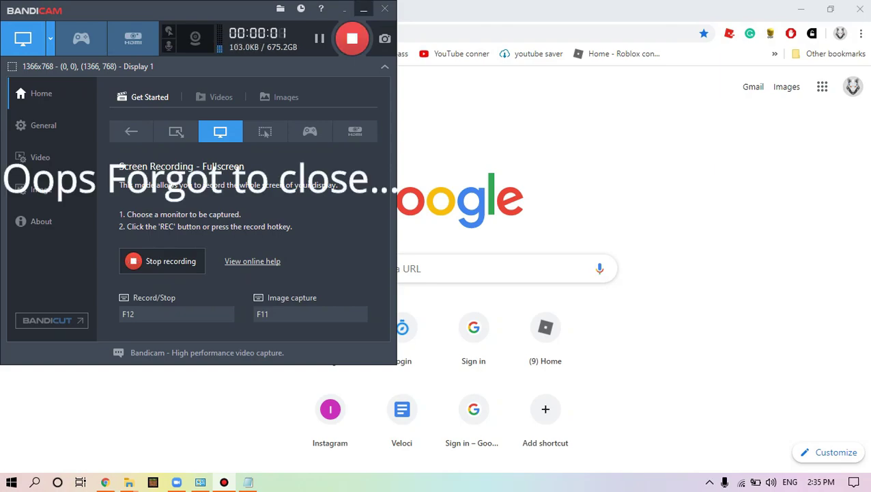
Minimize the Bandicam recorder window so Chrome's New Tab page is visible
left_click(364, 9)
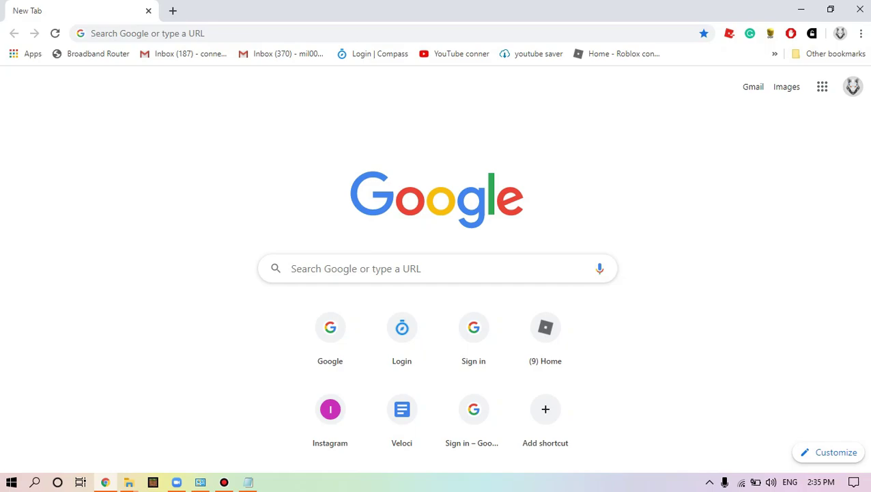
Open the MCPE DL site from the earlier mcpedl address-bar suggestion
key("ctrl+l")
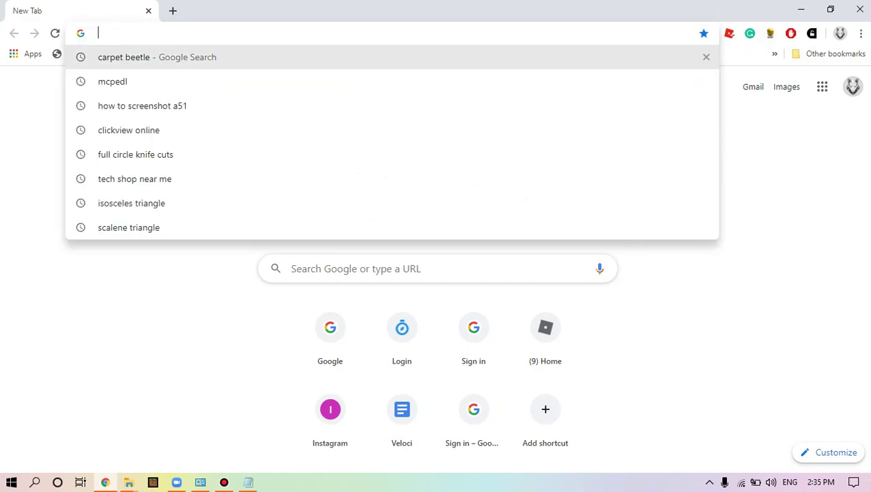
left_click(113, 82)
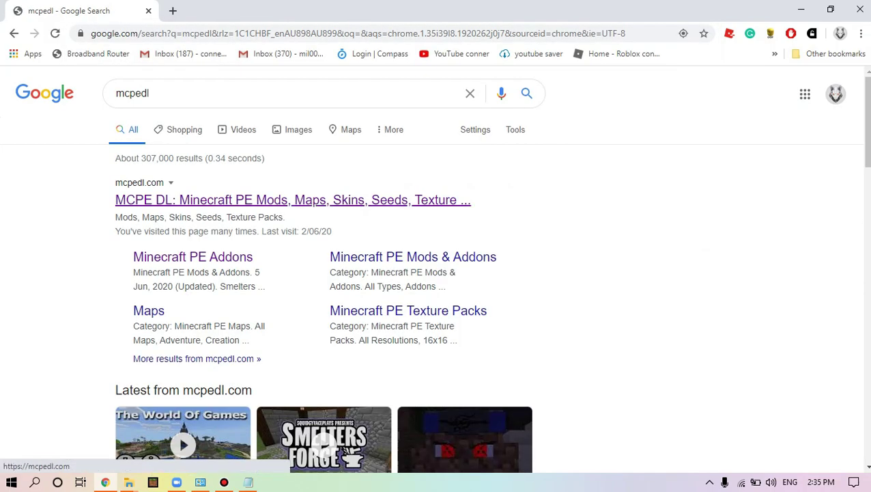
left_click(293, 199)
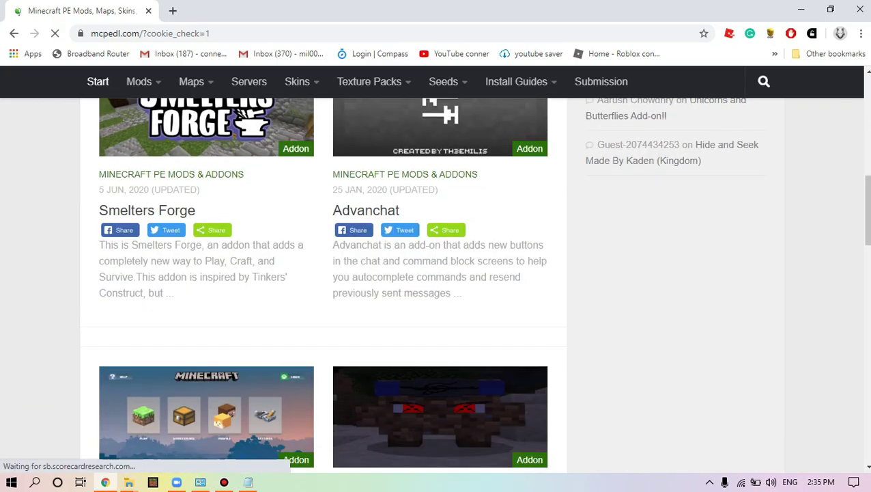
Scroll through the mcpedl post listings, advancing two pages
scroll(435, 273, "down", 1)
scroll(434, 273, "down", 4)
scroll(434, 273, "down", 2)
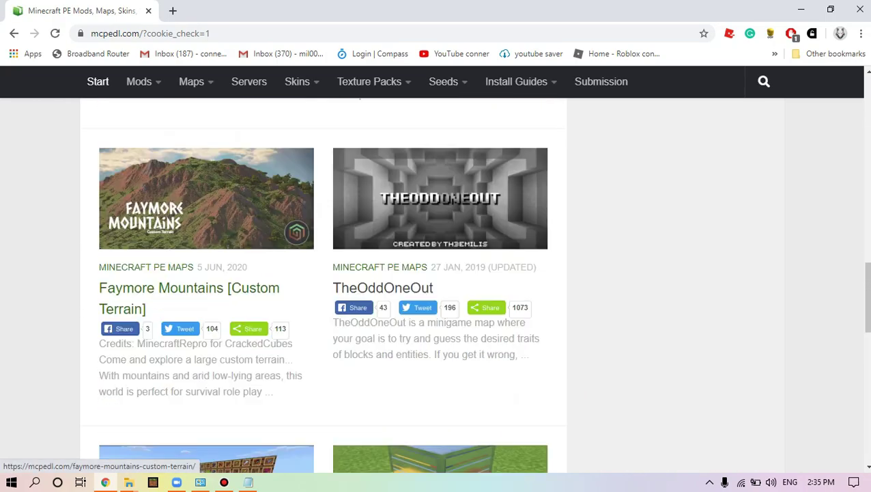
scroll(434, 273, "down", 4)
scroll(434, 273, "down", 3)
scroll(434, 273, "down", 3)
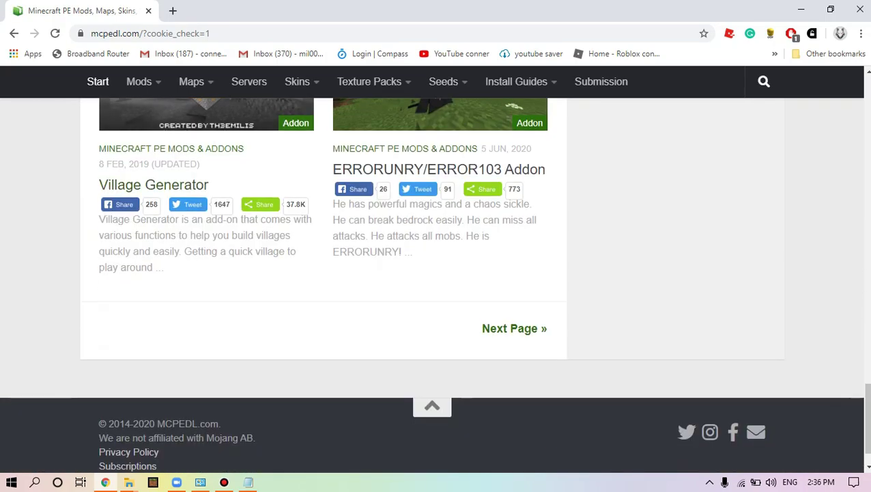
left_click(514, 280)
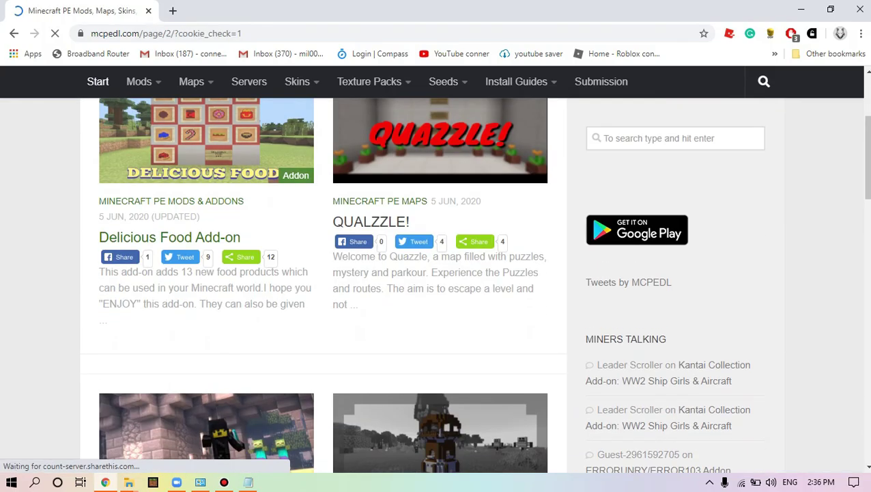
scroll(434, 273, "down", 5)
scroll(434, 274, "down", 9)
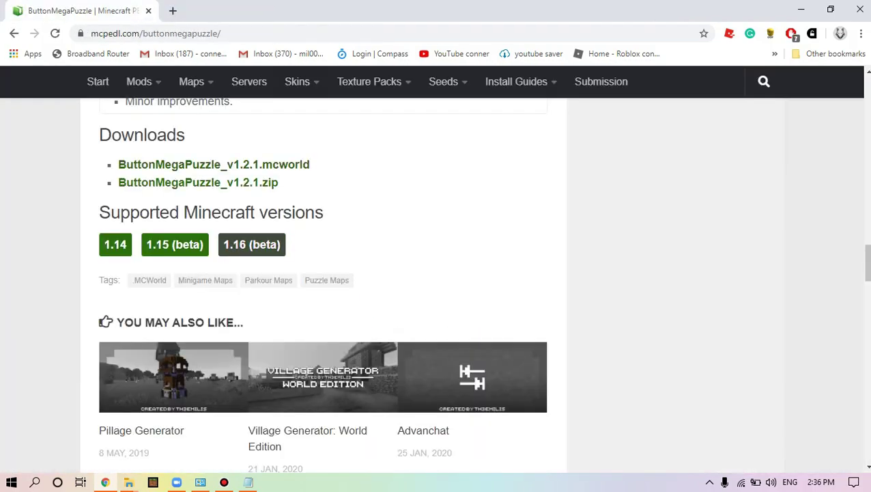
scroll(483, 280, "down", 3)
scroll(483, 279, "down", 10)
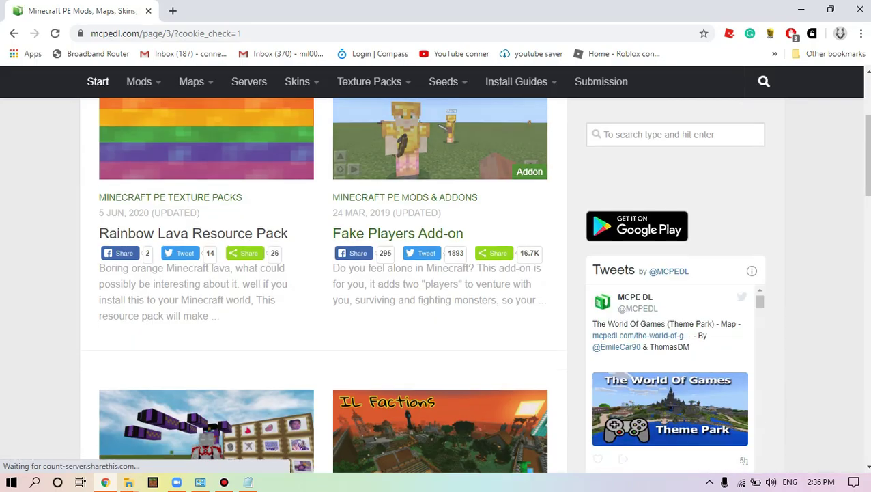
scroll(483, 280, "down", 5)
scroll(483, 280, "down", 5)
scroll(482, 280, "down", 5)
scroll(435, 273, "down", 10)
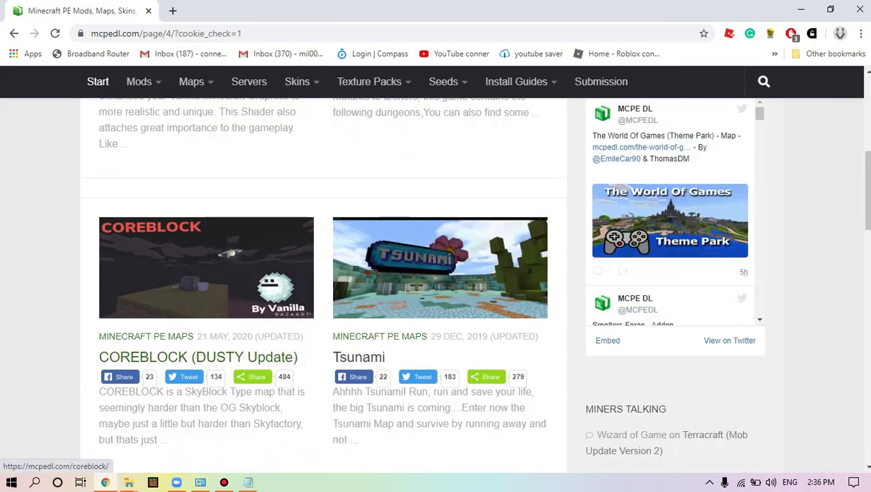
scroll(435, 273, "down", 5)
scroll(435, 273, "down", 10)
left_click(515, 340)
scroll(328, 287, "down", 3)
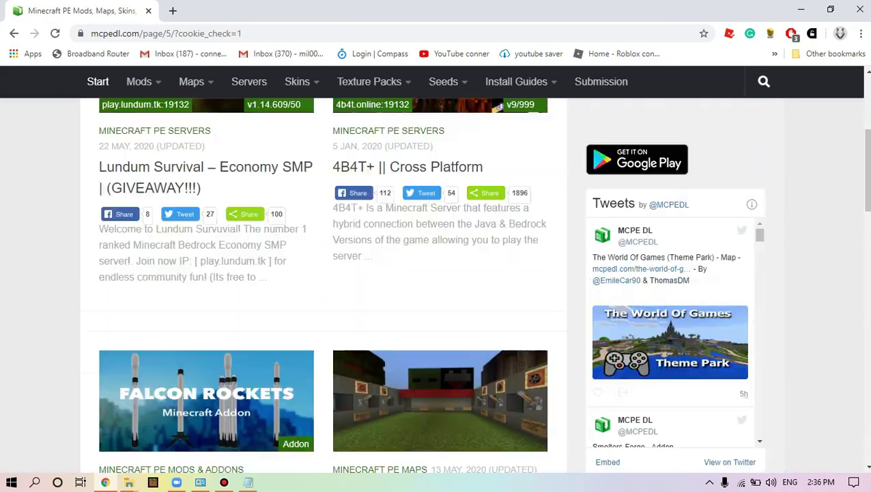
Open the TNT Run map post, download the map, and return to the listing
scroll(327, 287, "down", 5)
Page through the mcpedl listings onward to page 9
scroll(328, 287, "down", 10)
left_click(332, 253)
scroll(327, 274, "down", 15)
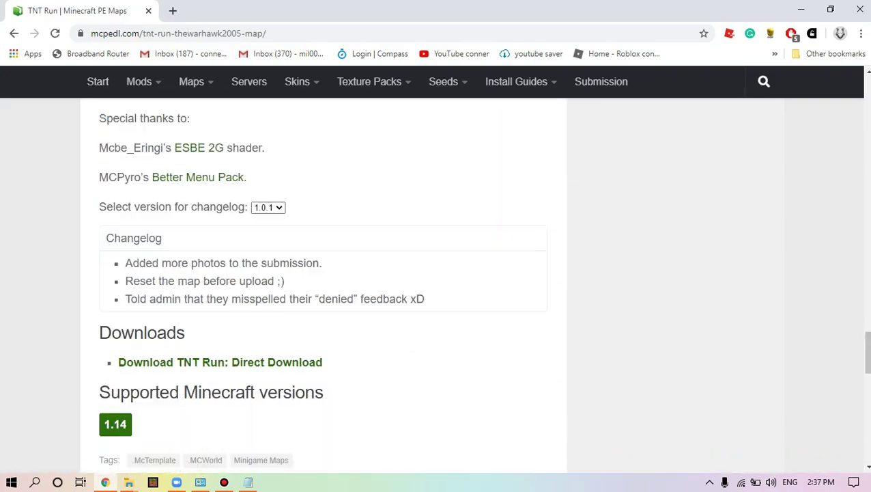
left_click(219, 362)
key("alt+Left")
left_click(514, 312)
scroll(514, 308, "down", 5)
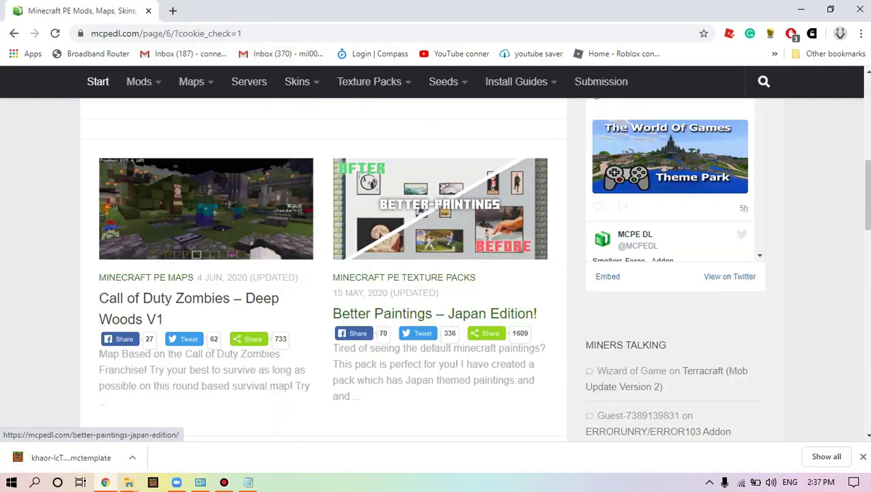
scroll(514, 307, "down", 5)
scroll(514, 301, "down", 10)
left_click(515, 297)
scroll(519, 300, "down", 5)
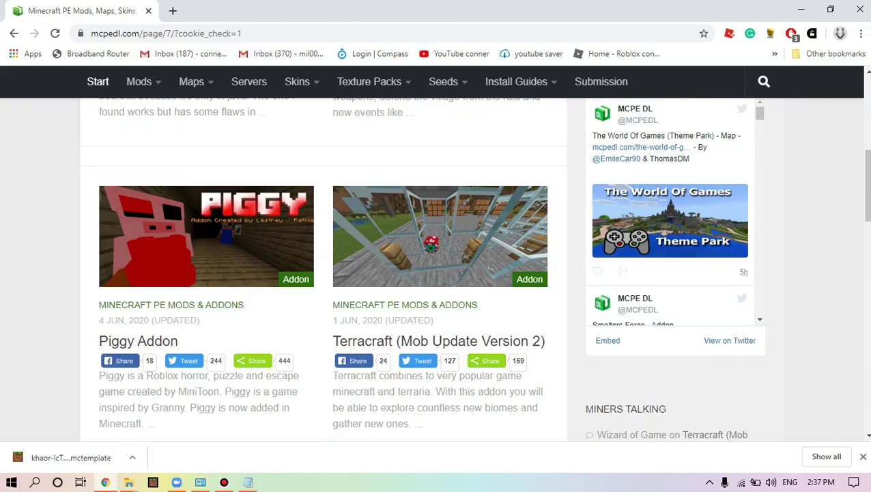
scroll(519, 300, "down", 6)
scroll(519, 301, "down", 2)
scroll(519, 300, "down", 5)
scroll(515, 249, "down", 3)
left_click(516, 248)
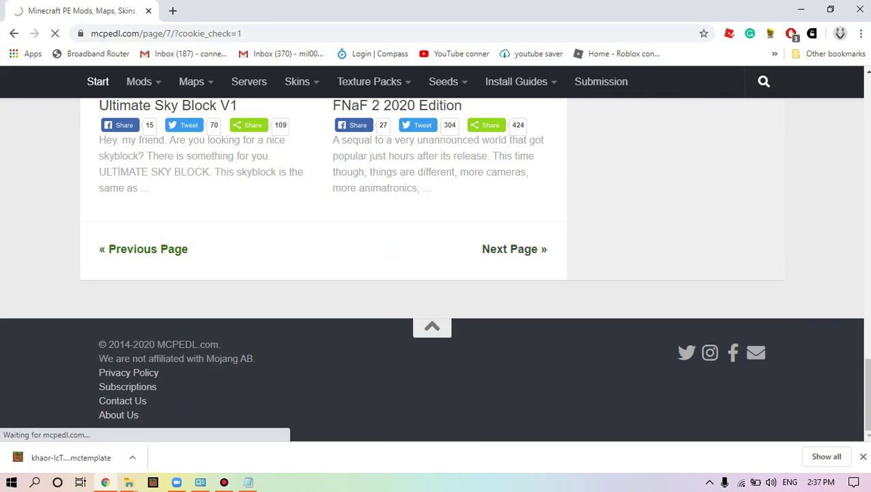
scroll(515, 307, "down", 5)
scroll(516, 307, "down", 5)
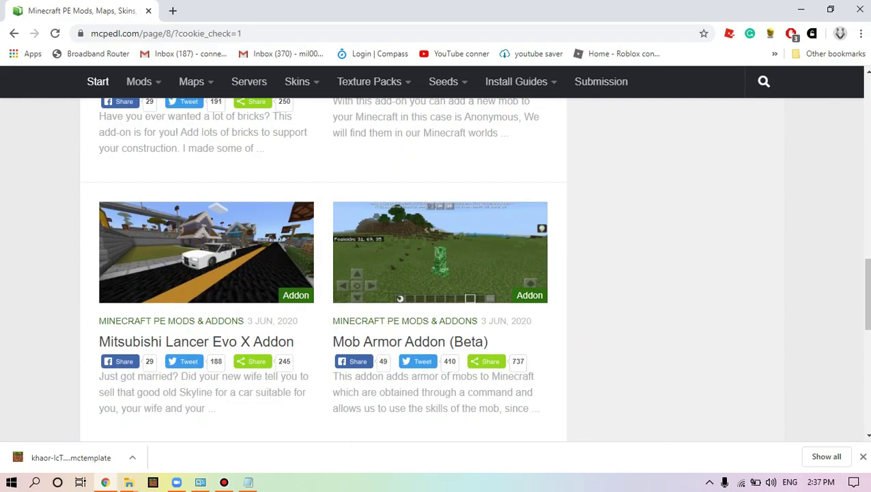
scroll(516, 321, "down", 5)
left_click(515, 327)
scroll(516, 327, "down", 2)
Open the Infinity Addon post
scroll(382, 273, "down", 5)
scroll(383, 274, "down", 2)
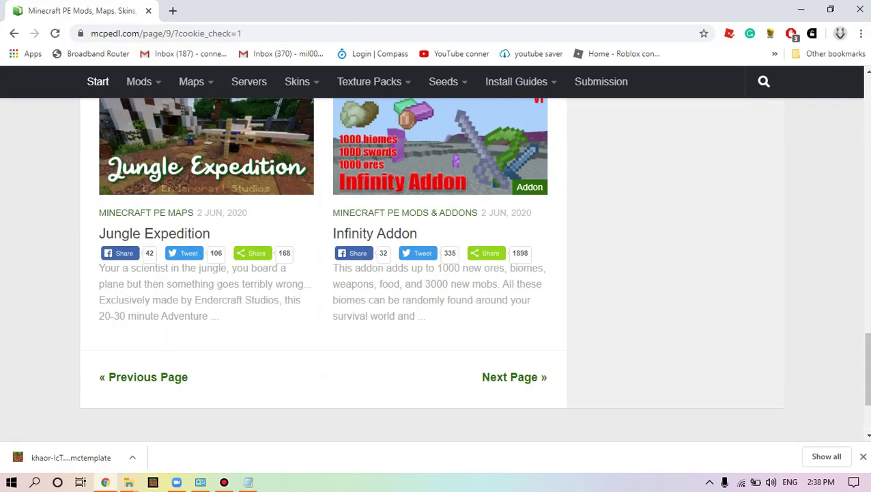
left_click(383, 232)
scroll(383, 273, "down", 5)
scroll(302, 422, "down", 5)
Try the Infinity Addon download link, close the vatonage page, and move to the next mcpedl listing page
left_click(165, 190)
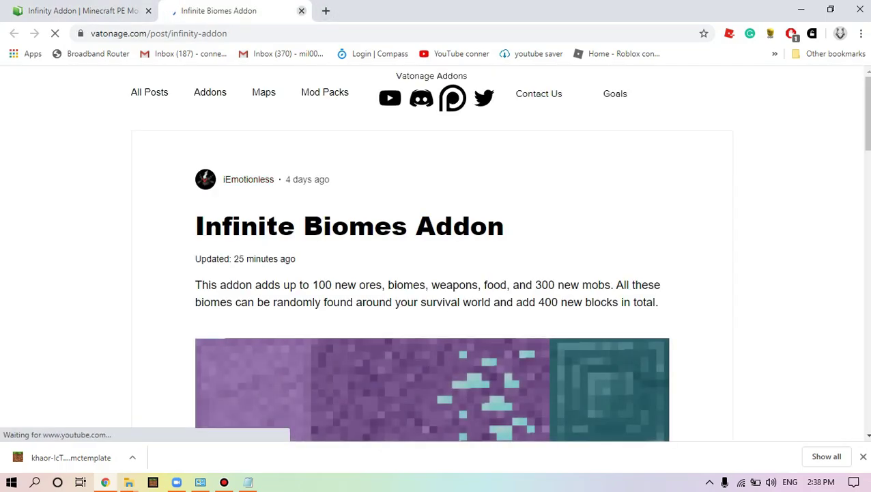
key("ctrl+w")
key("alt+Left")
left_click(515, 249)
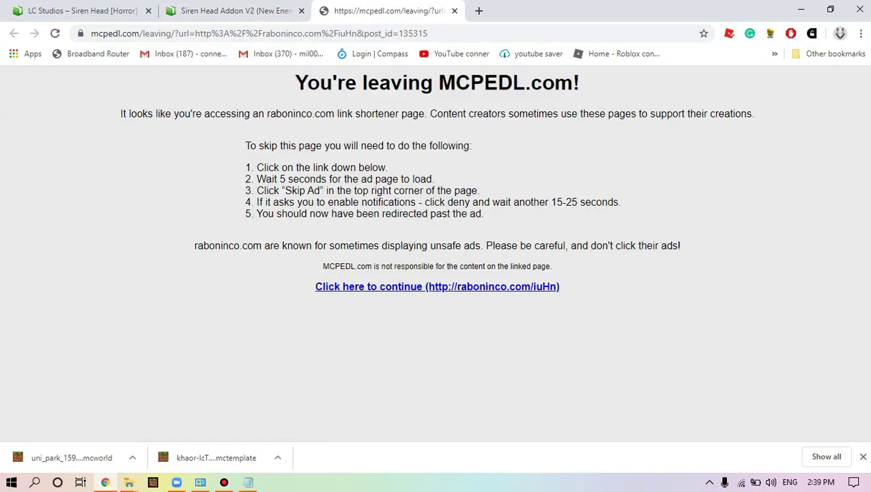
Continue through the Siren Head shortener link, close the blocked adf.ly page, and start a new tab
left_click(437, 286)
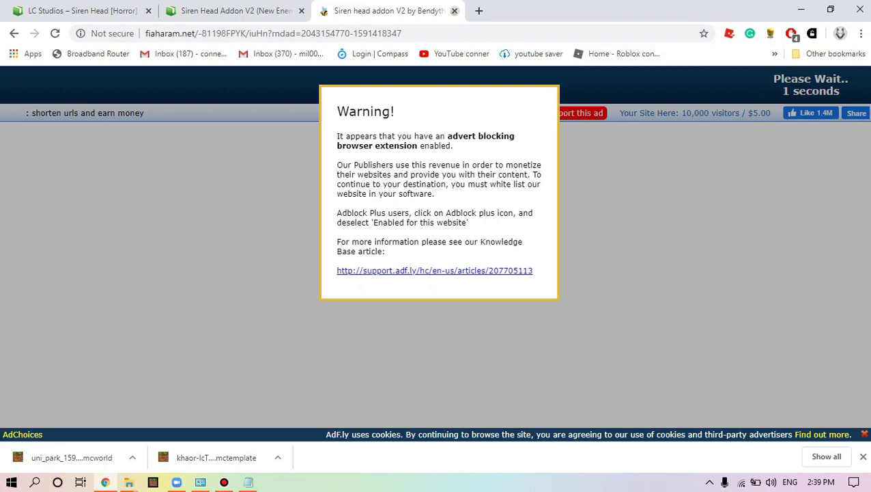
left_click(454, 11)
left_click(326, 10)
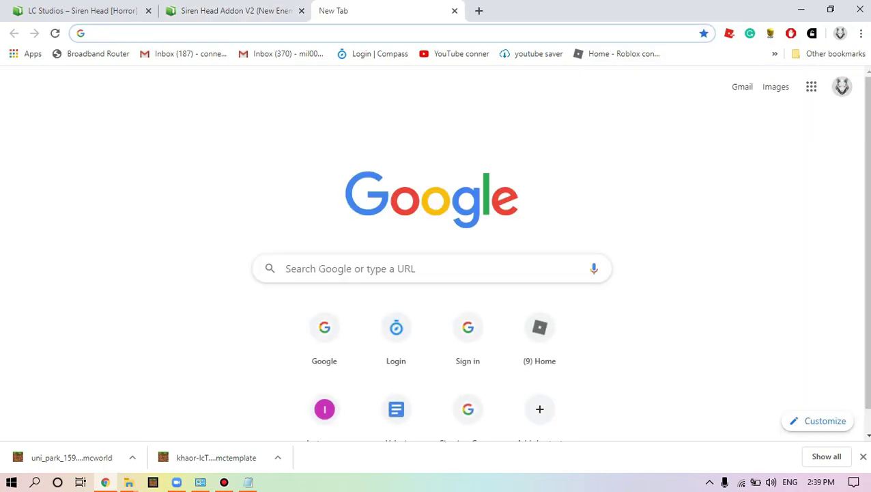
Go to the universal-bypass.org website
type("Universal")
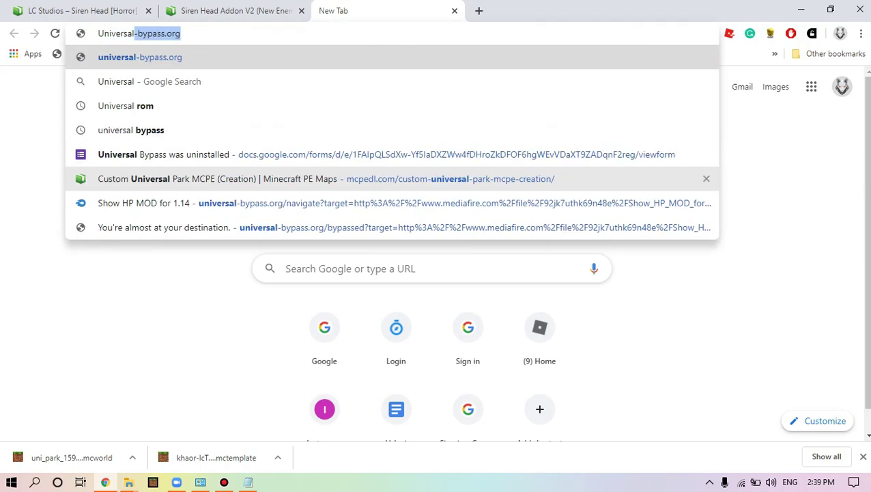
key("BackSpace")
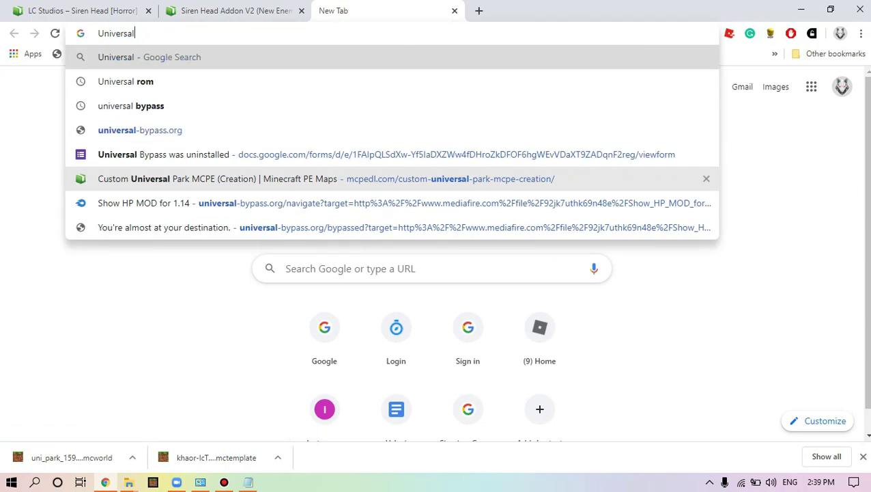
key("Down")
key("Down")
key("Down")
key("Return")
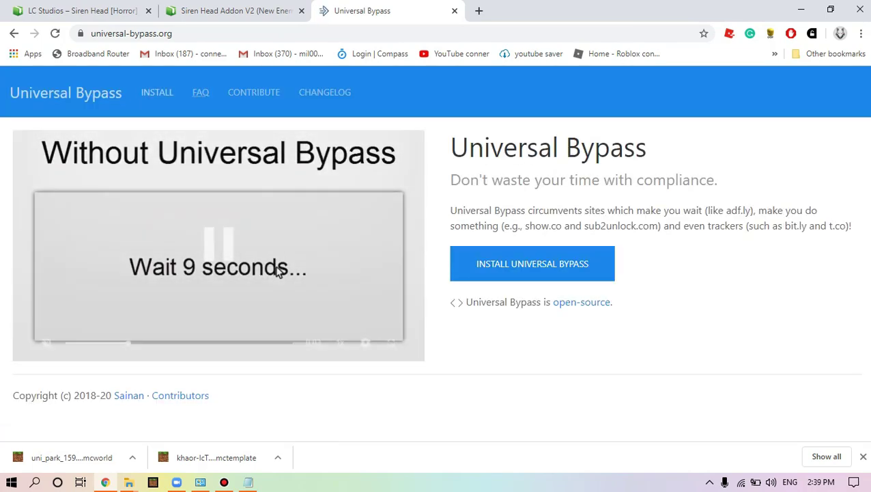
Download the Universal Bypass zip for Chromium-based browsers from the install page
left_click(157, 92)
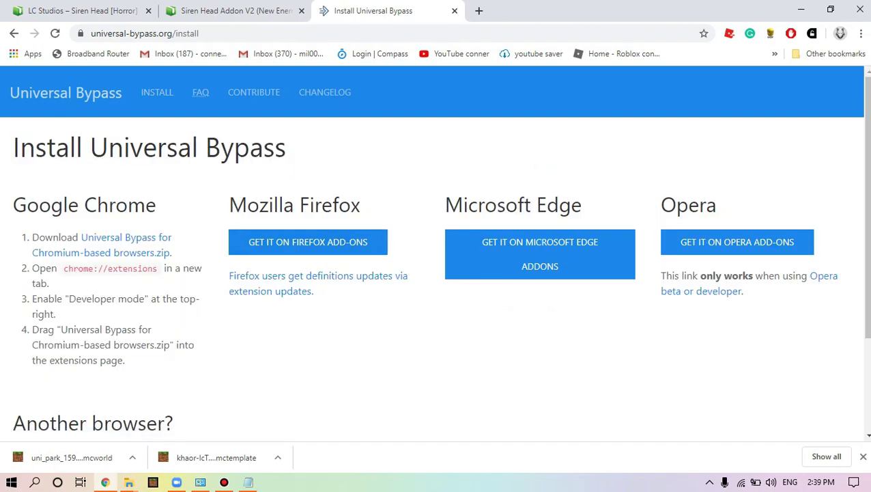
left_click(125, 244)
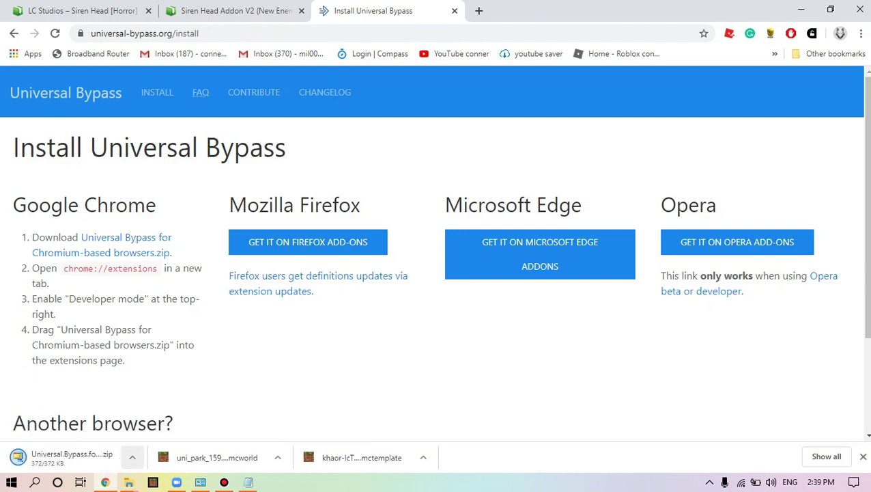
left_click(133, 457)
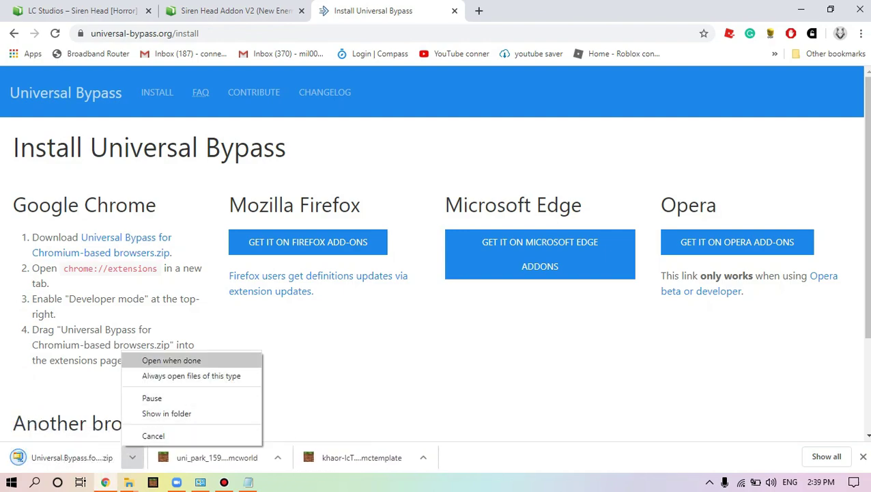
left_click(171, 360)
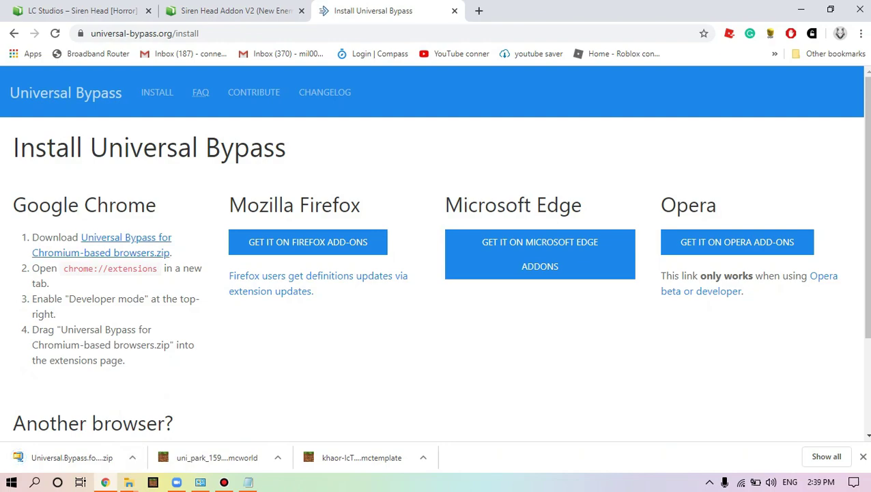
Copy the chrome://extensions address and load it in a new tab
left_click_drag(158, 269, 69, 268)
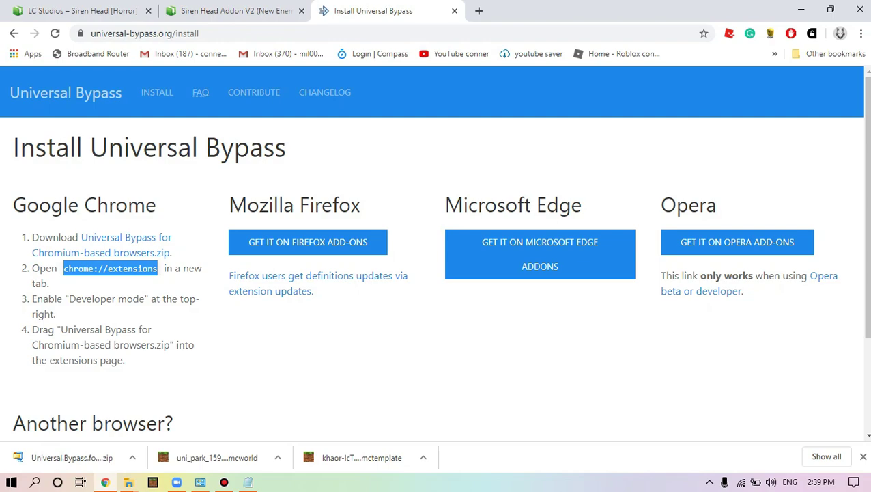
key("ctrl+t")
type("chrome://extensions")
key("Return")
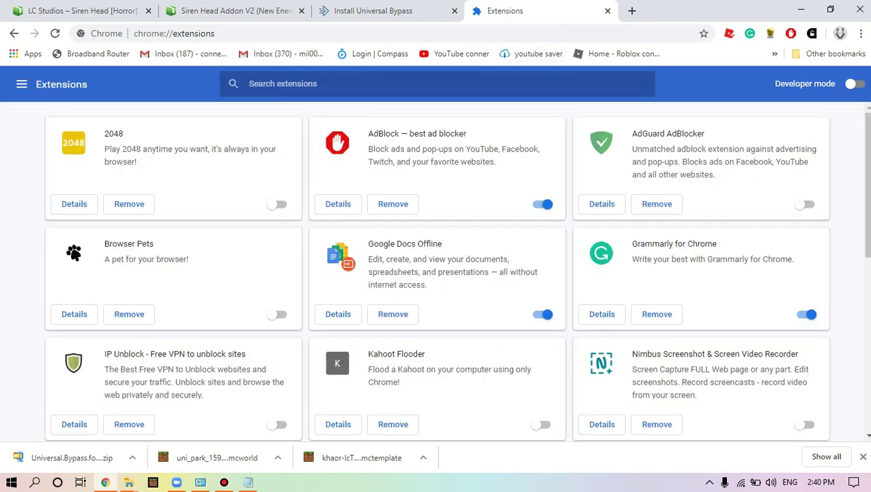
Turn on Developer mode and install Universal Bypass by dropping the downloaded zip onto Extensions
left_click(855, 84)
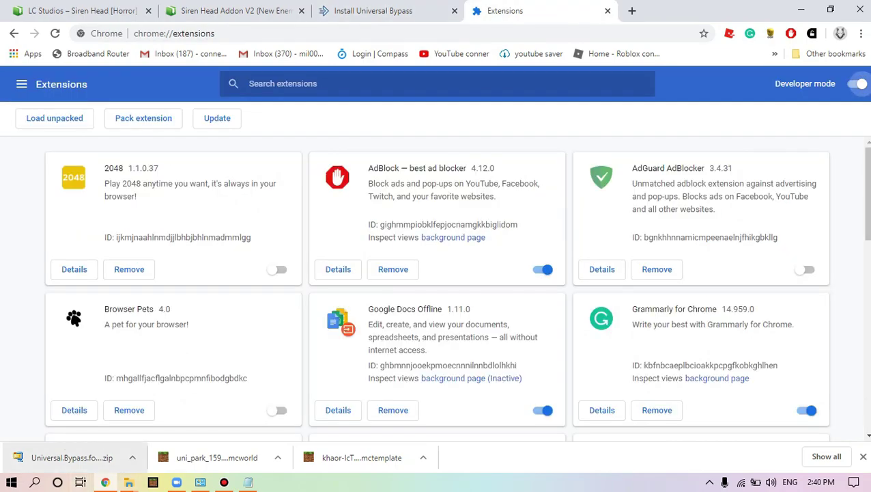
left_click_drag(72, 457, 224, 241)
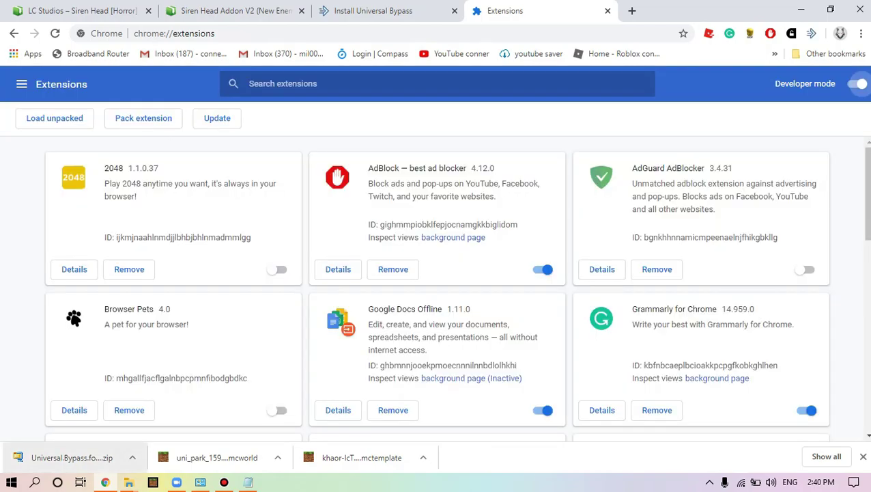
scroll(437, 252, "down", 3)
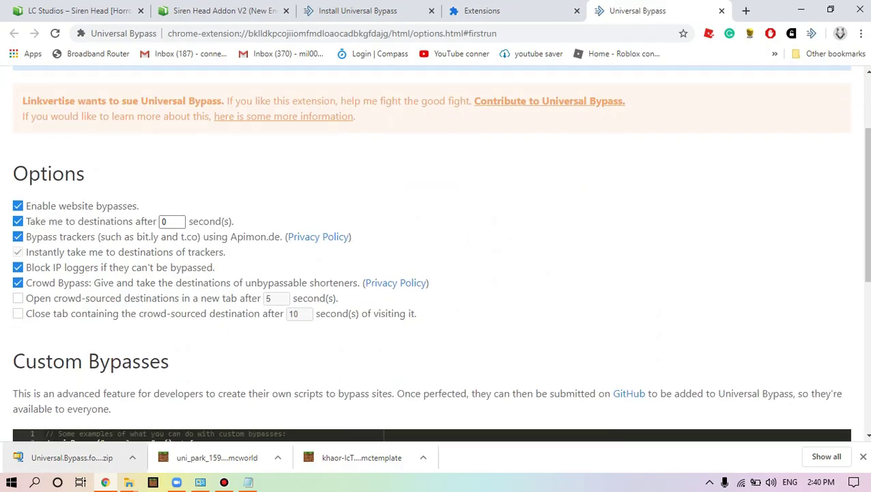
scroll(437, 253, "down", 4)
scroll(437, 253, "up", 5)
scroll(437, 253, "up", 1)
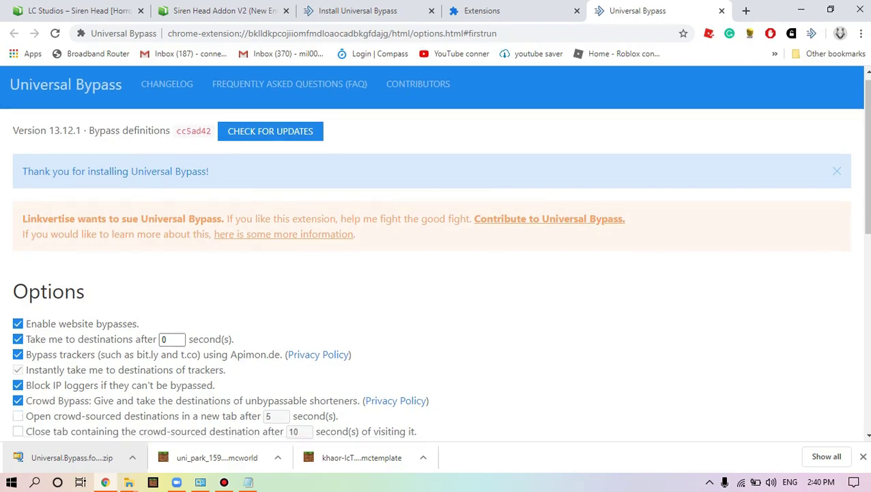
scroll(437, 252, "down", 6)
scroll(437, 253, "up", 6)
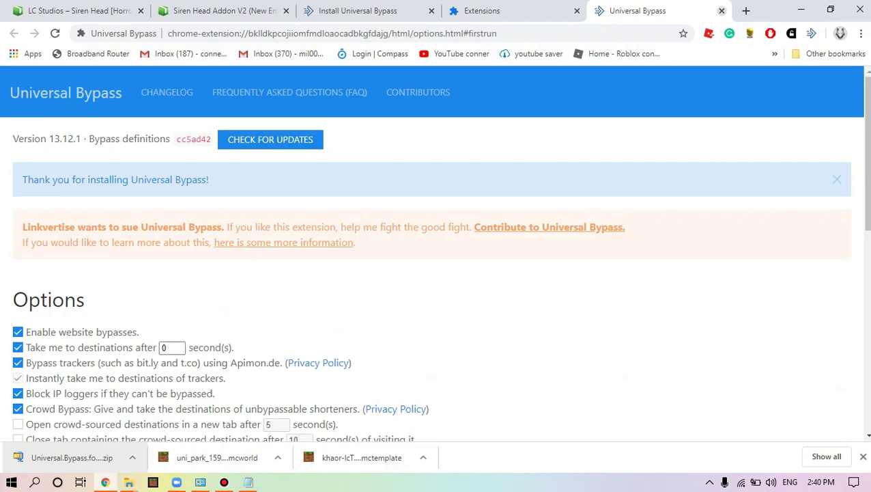
Dismiss the thank-you banner, close the Universal Bypass options tab, and return to Siren Head Addon V2
left_click(836, 179)
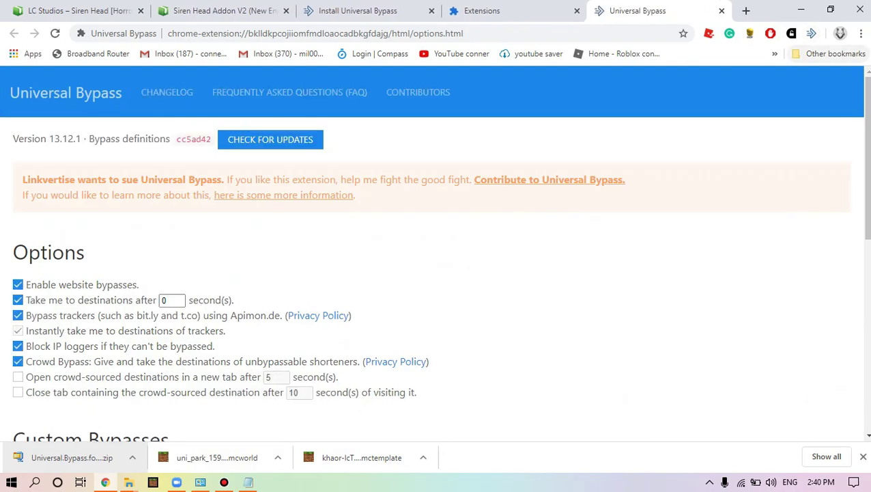
left_click(722, 11)
left_click(232, 10)
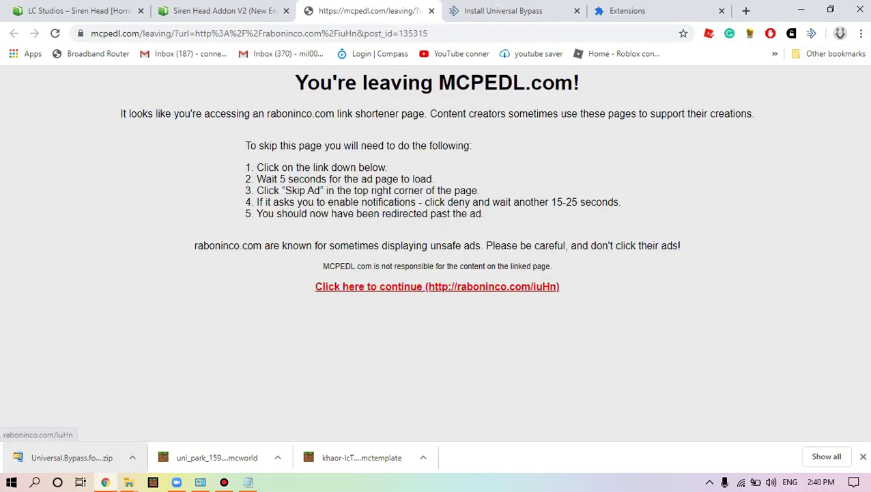
Continue past the leaving notice so Universal Bypass reaches MediaFire, then switch to the LC Studios tab
left_click(437, 286)
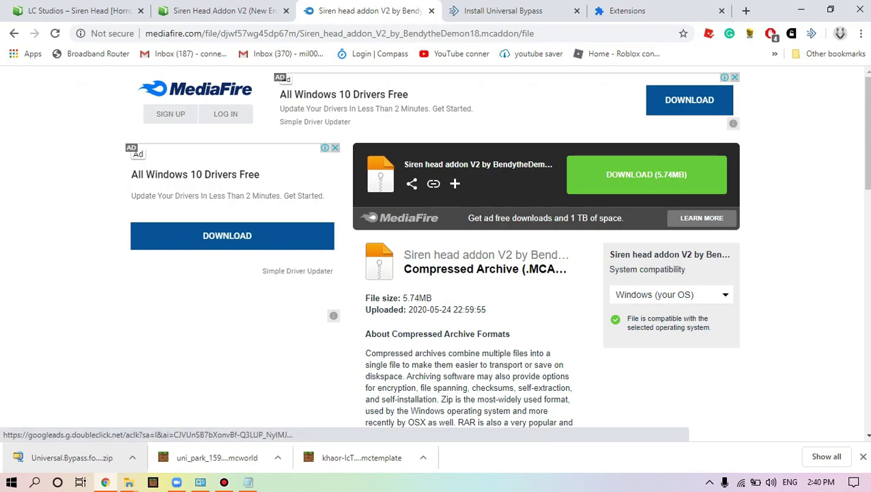
key("ctrl+1")
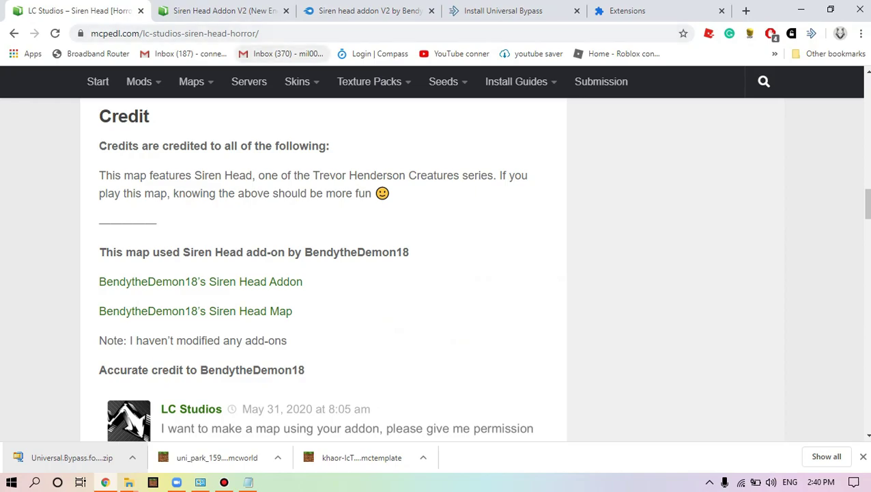
Scroll the LC Studios post to the top, then switch via the Siren Head tab to MediaFire
scroll(437, 266, "up", 10)
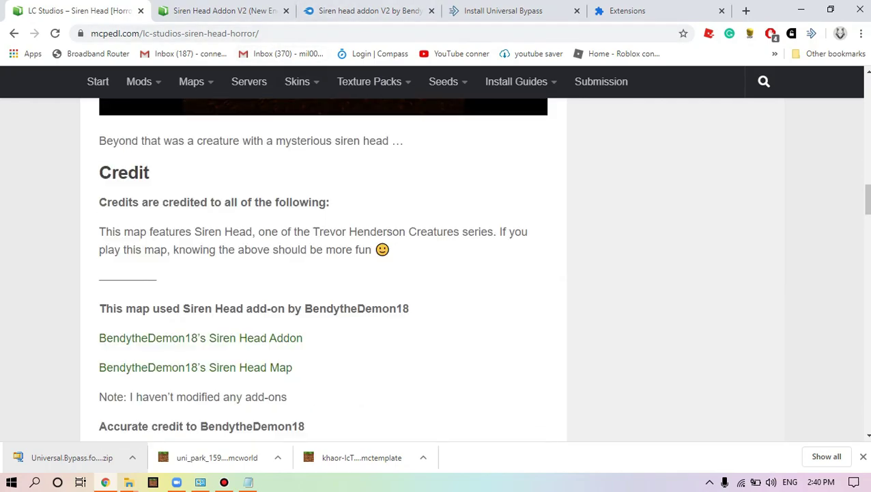
scroll(437, 266, "up", 15)
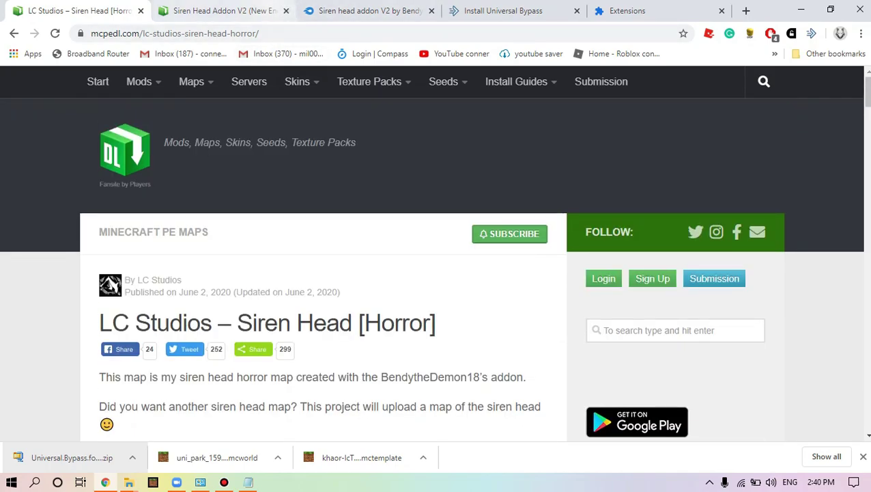
left_click(263, 10)
left_click(368, 10)
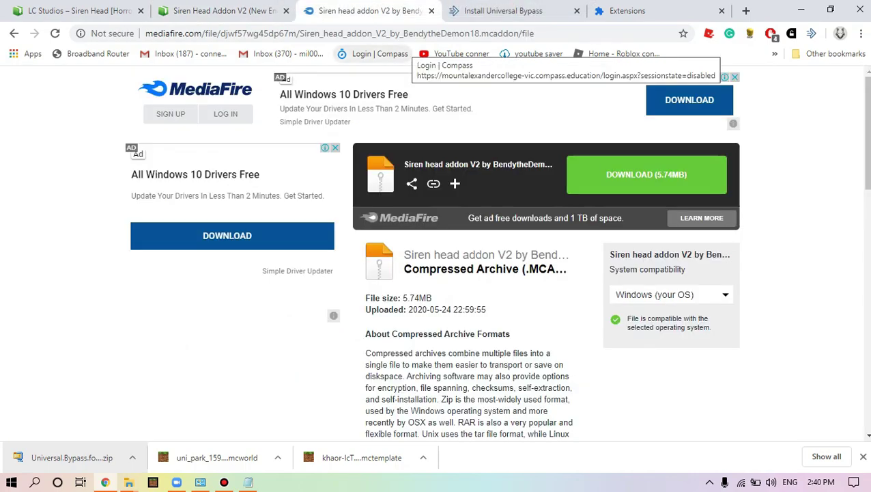